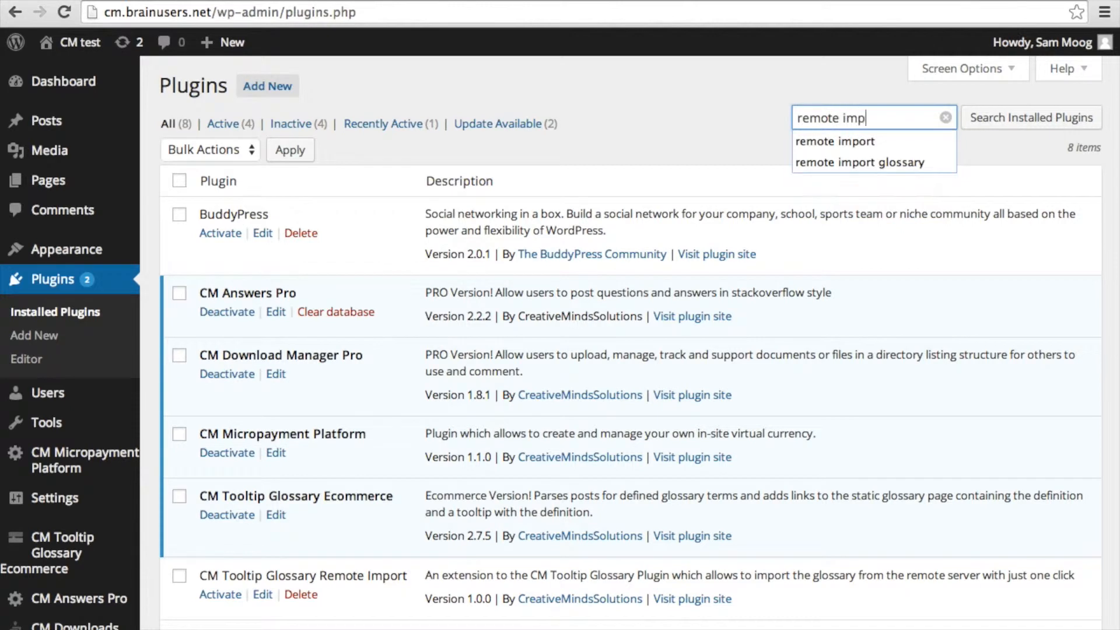
Step: Search the installed plugins for "remote import" and activate CM Tooltip Glossary Remote Import
key(Down)
key(Return)
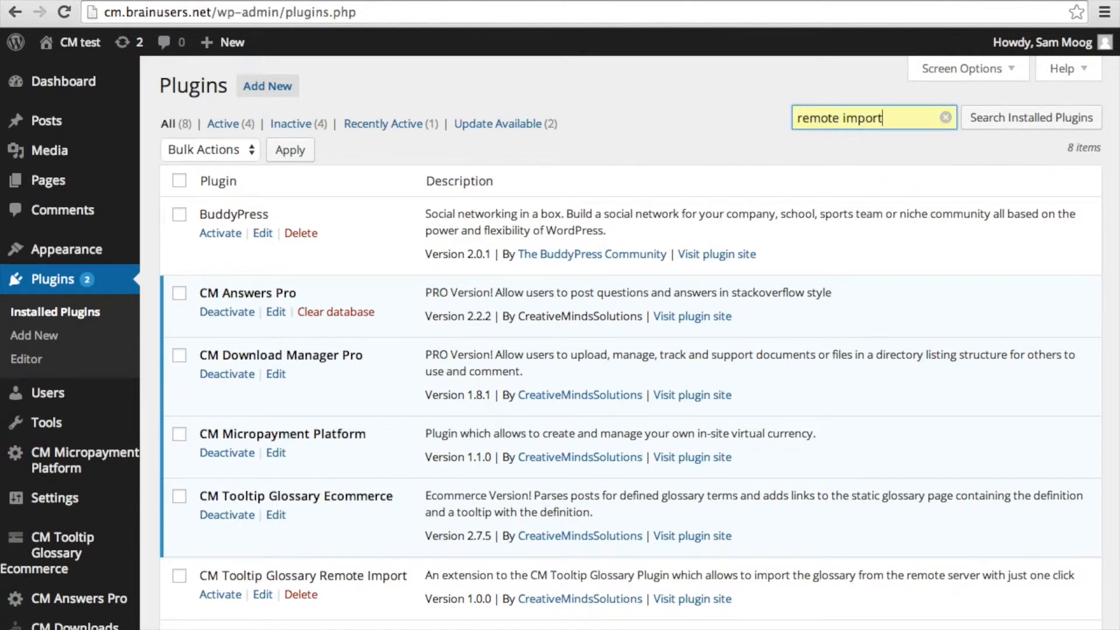
click(1009, 122)
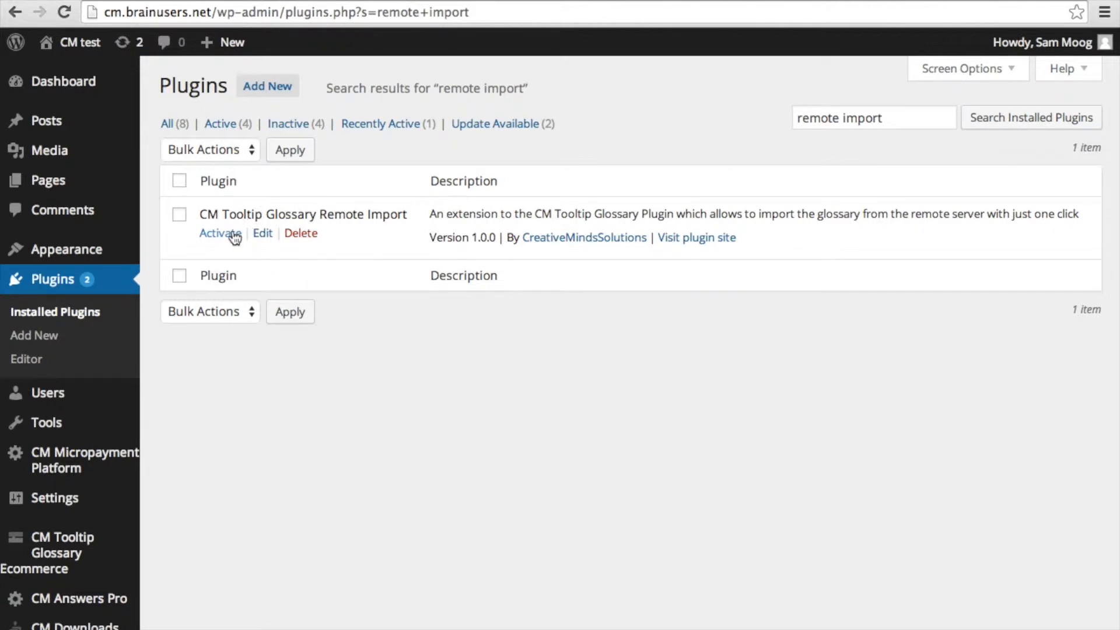
click(220, 233)
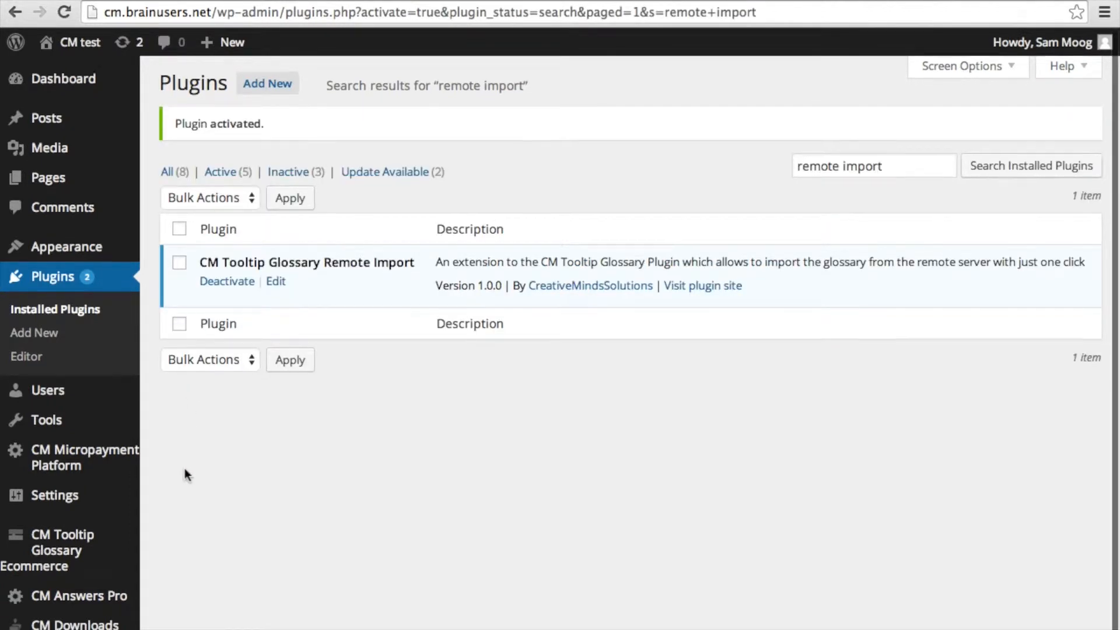
Step: Open the CM Tooltip Glossary Ecommerce glossary list and go to the plugin's settings
scroll(184, 469, down, 1)
mouse_move(90, 517)
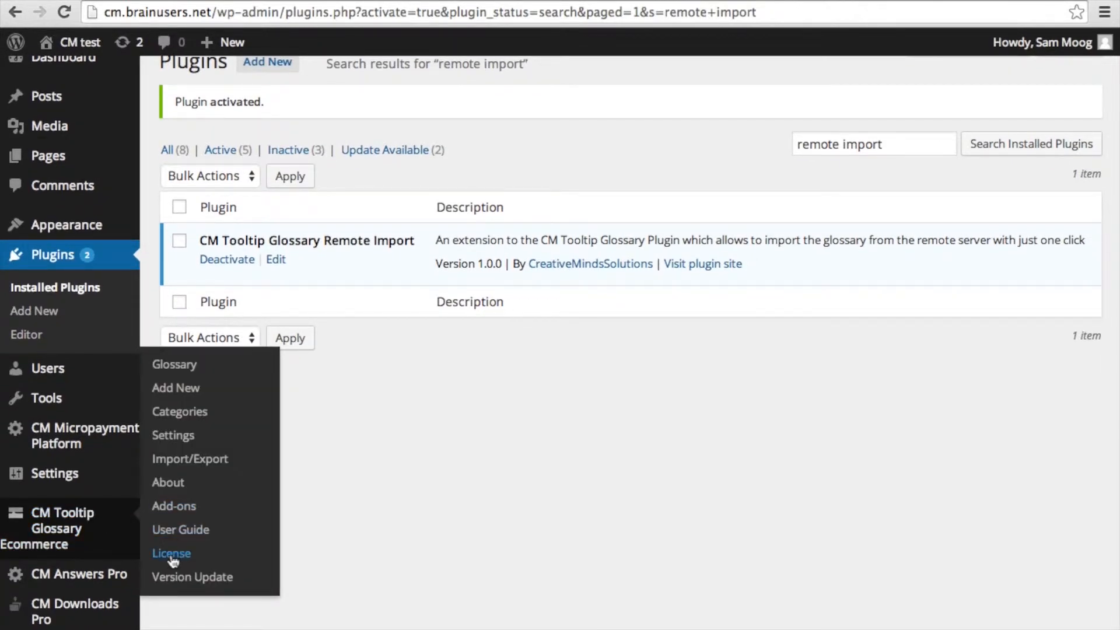
click(101, 542)
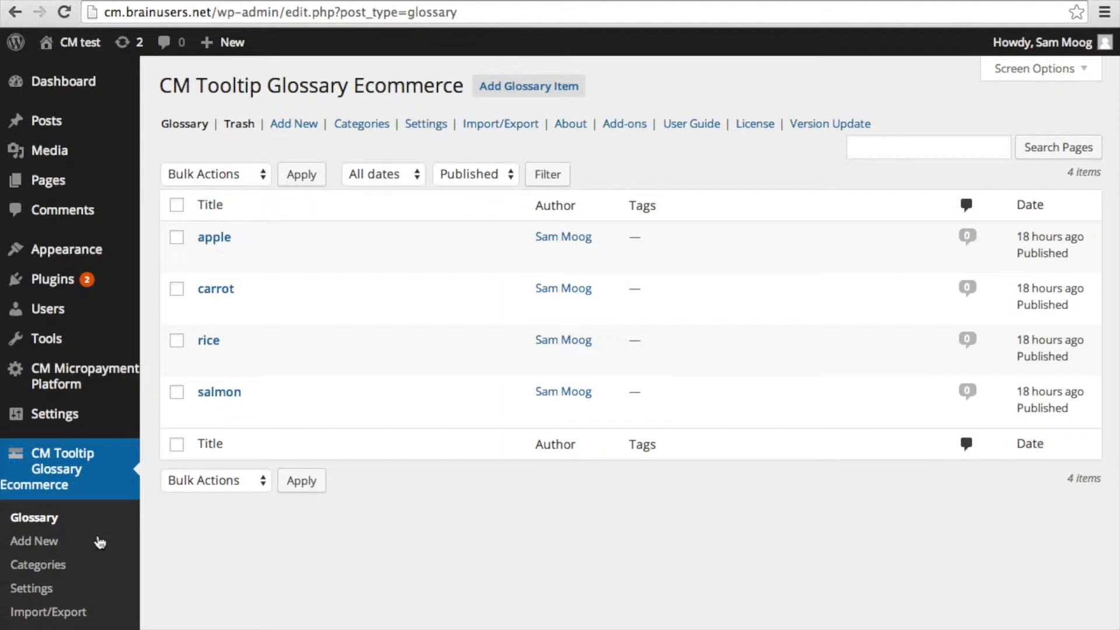
scroll(178, 573, down, 3)
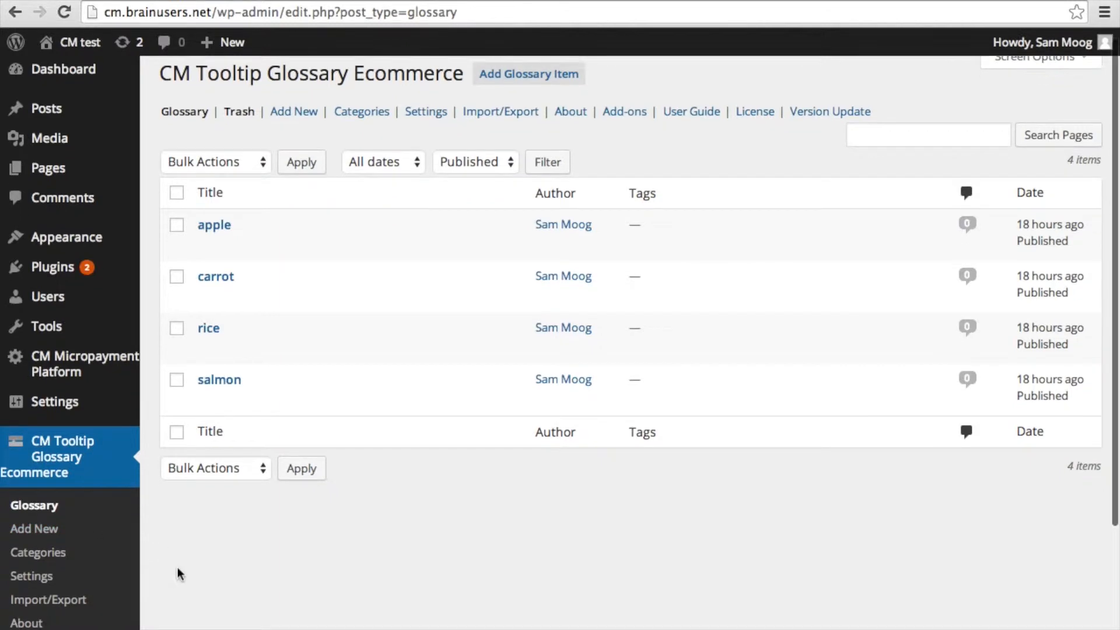
scroll(178, 573, down, 1)
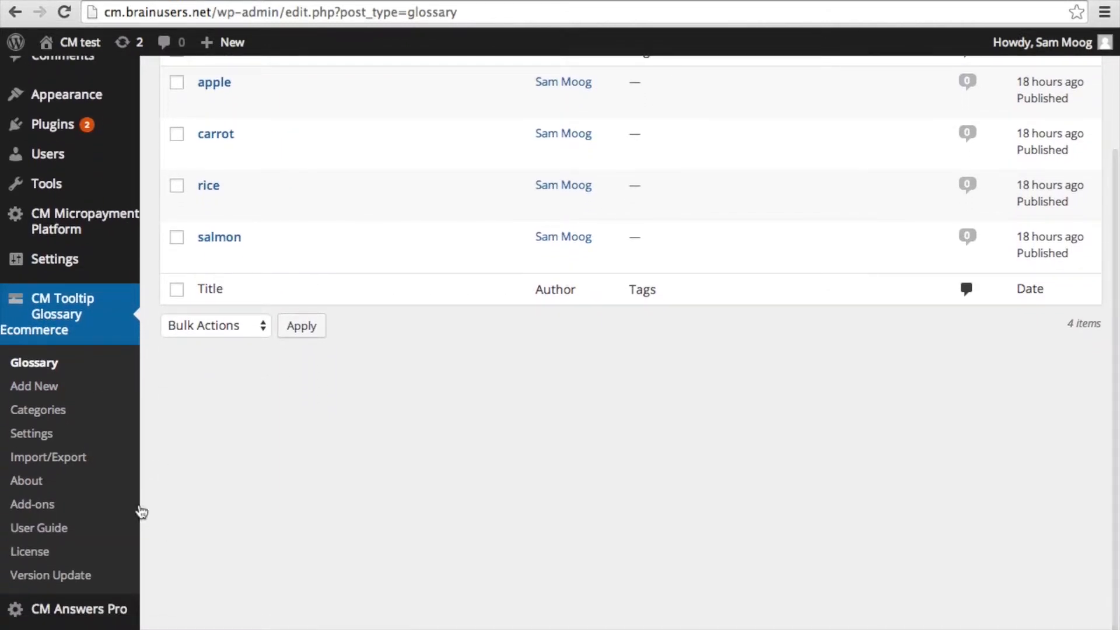
click(46, 435)
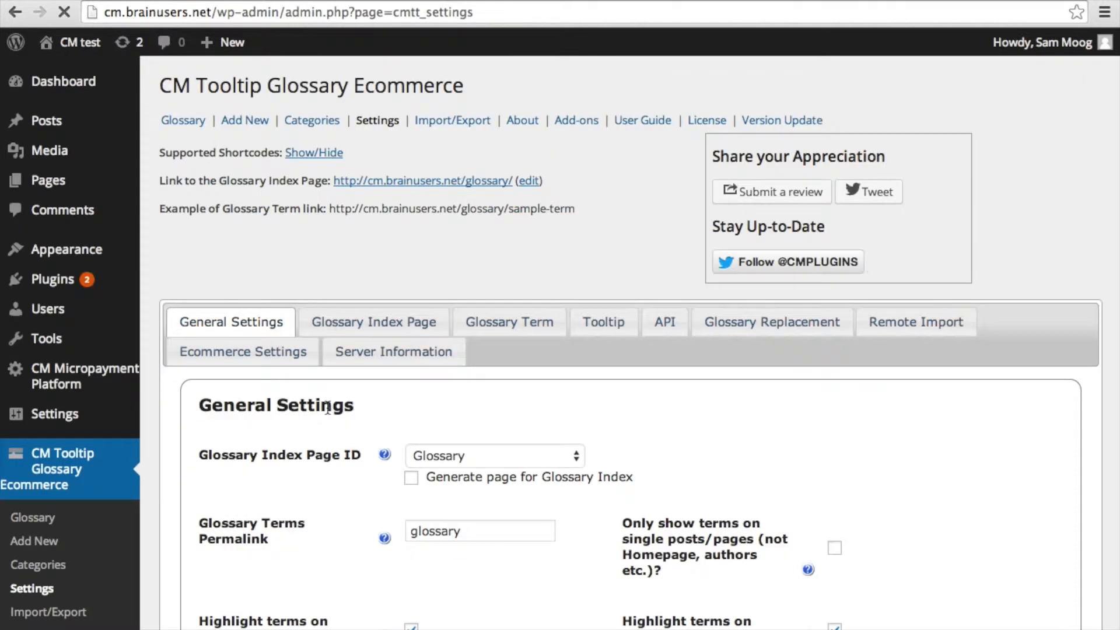
Step: Examine the Backup section of the general settings: secure backup, PIN protection and the rebuild interval options
scroll(327, 407, down, 4)
scroll(327, 407, down, 8)
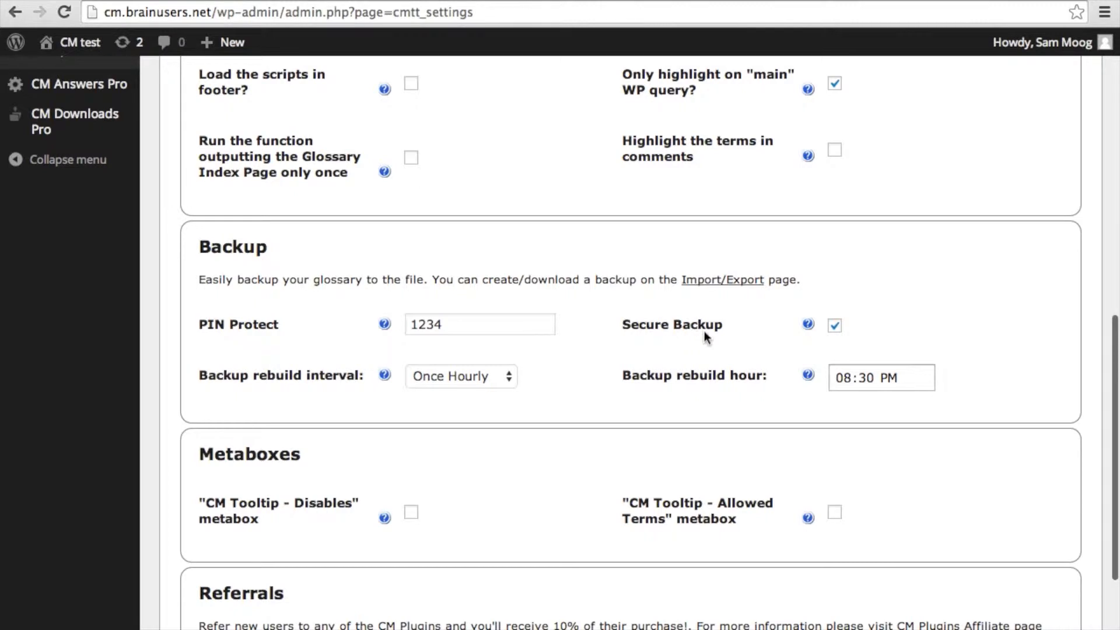
click(834, 325)
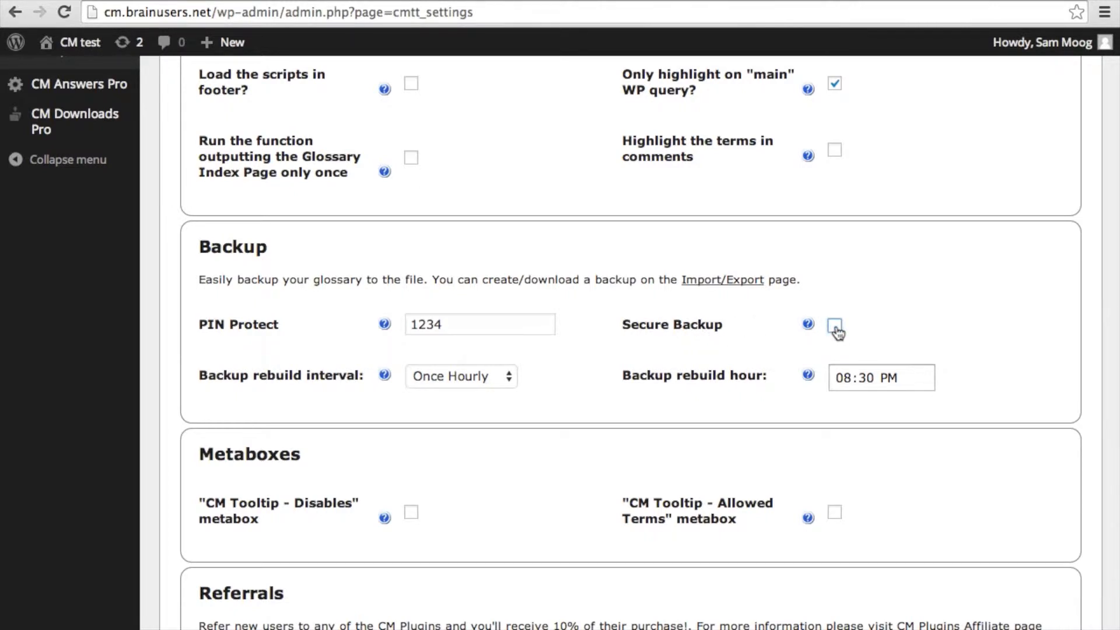
click(835, 327)
drag(466, 327, 404, 328)
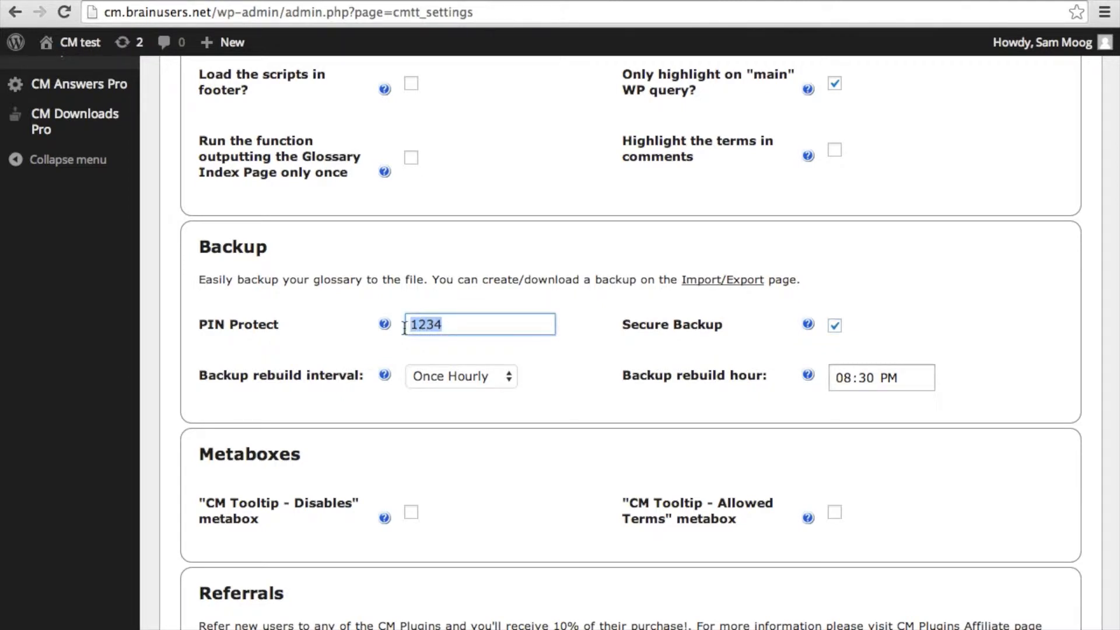
click(452, 325)
click(536, 383)
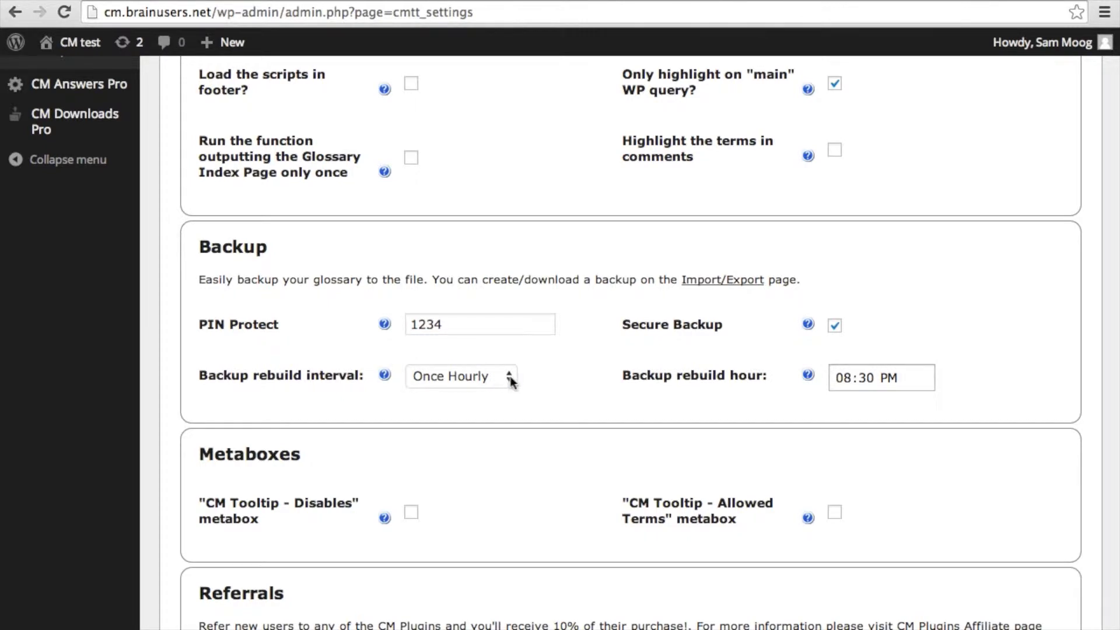
click(508, 380)
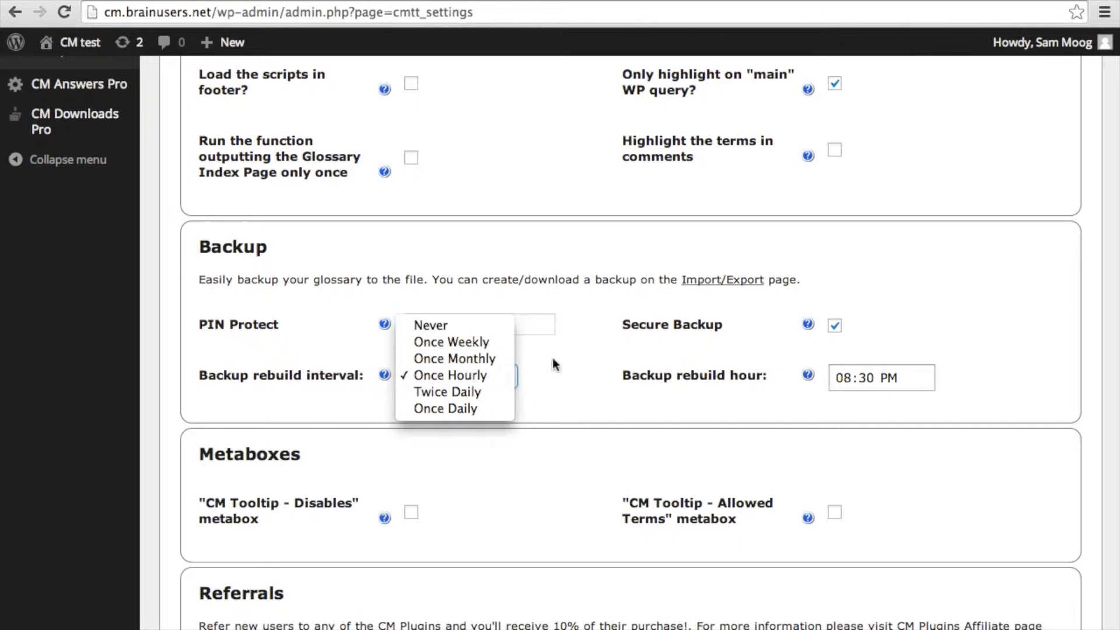
click(583, 382)
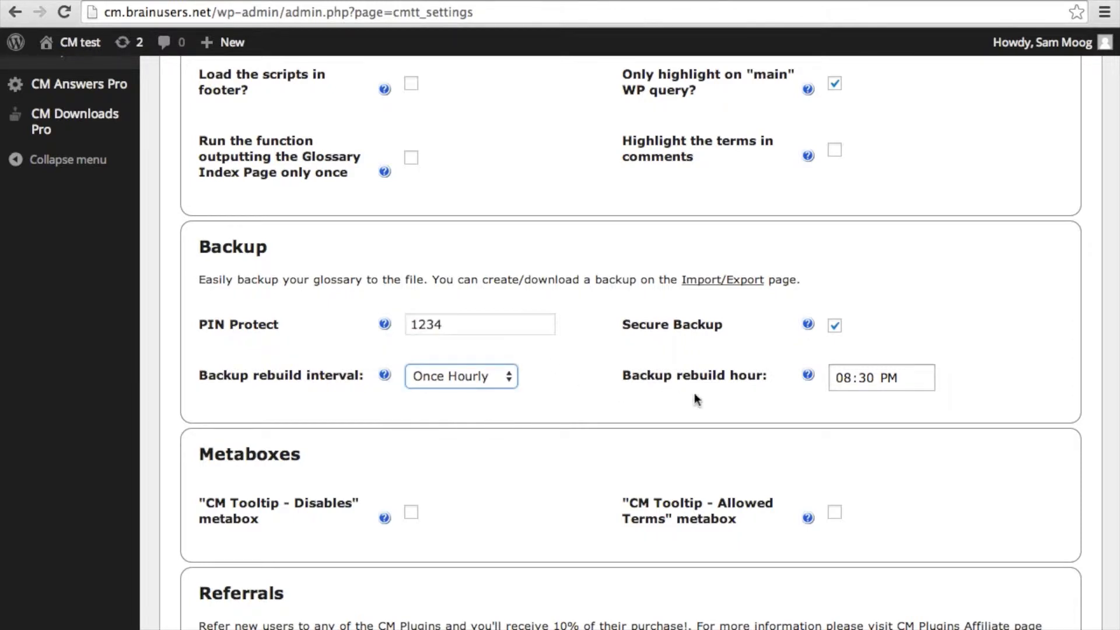
Step: Set the backup rebuild hour to 08:30 AM and save the glossary settings
mouse_move(912, 380)
click(868, 379)
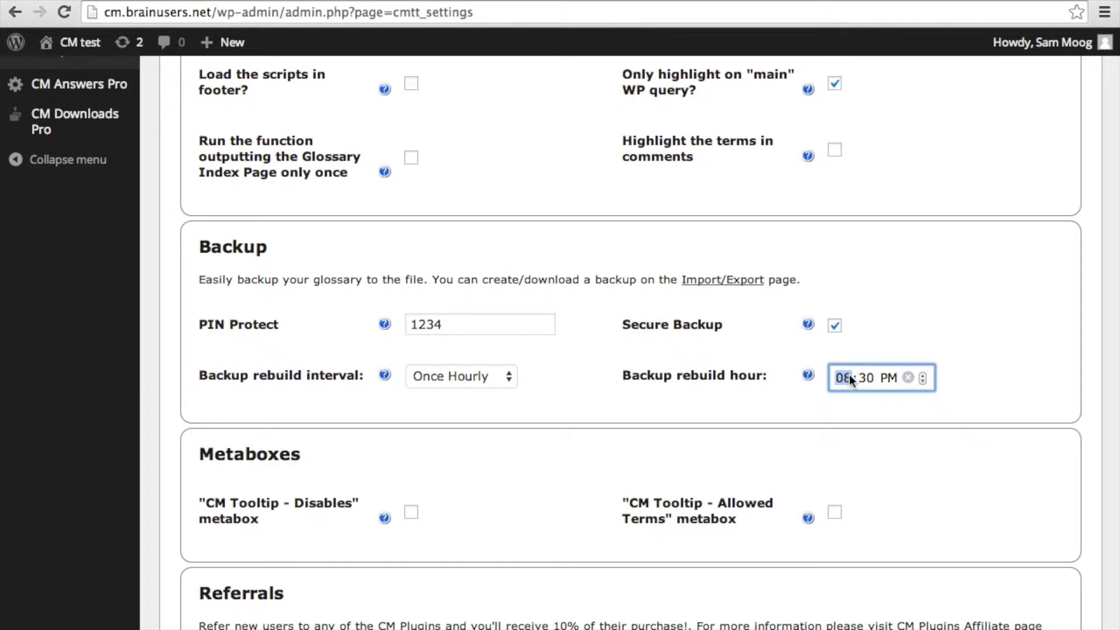
click(922, 376)
click(923, 382)
click(881, 379)
click(922, 380)
click(846, 404)
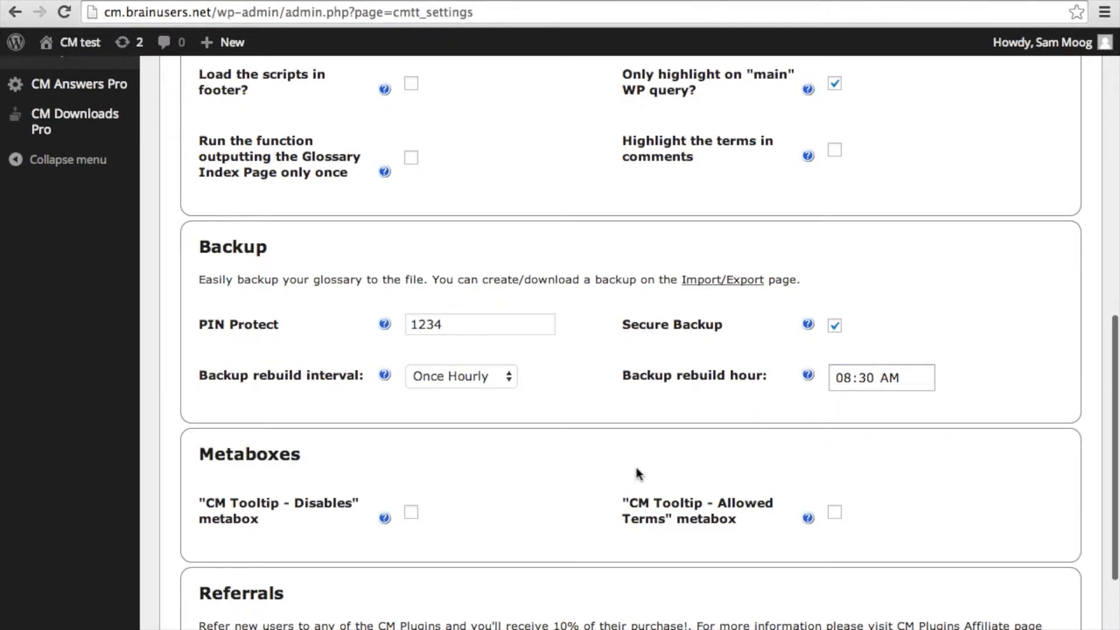
scroll(636, 467, down, 3)
click(204, 576)
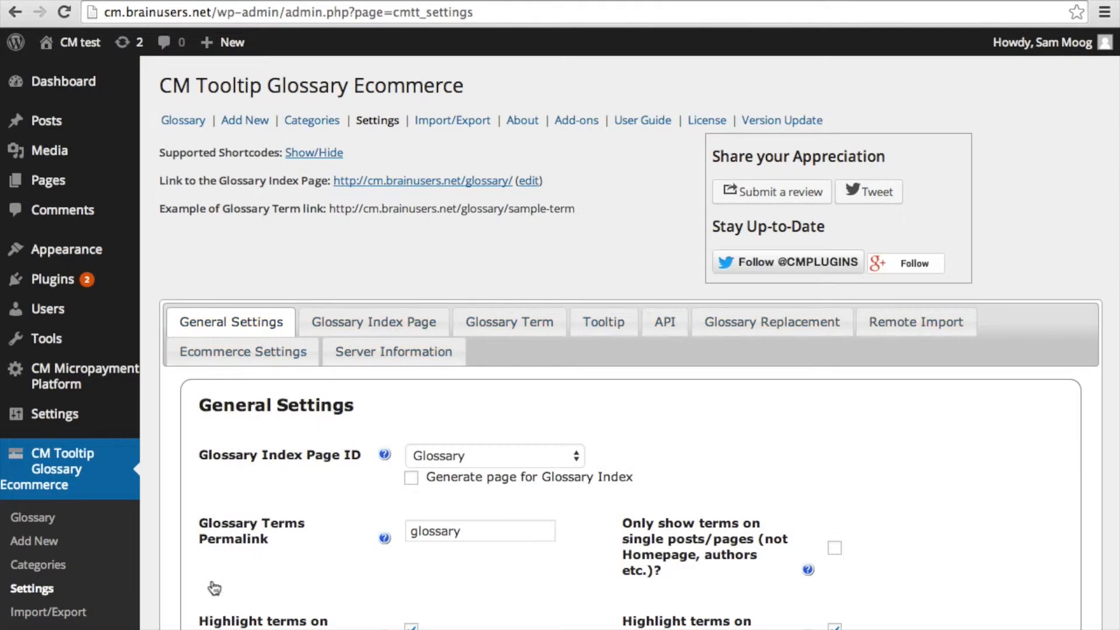
scroll(214, 587, down, 4)
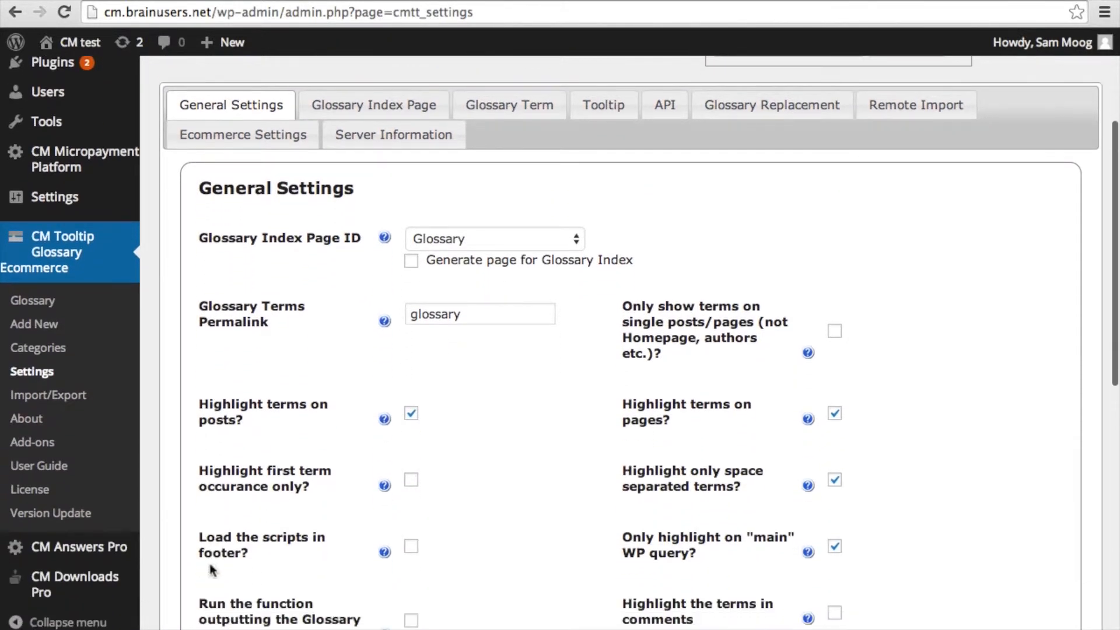
click(78, 399)
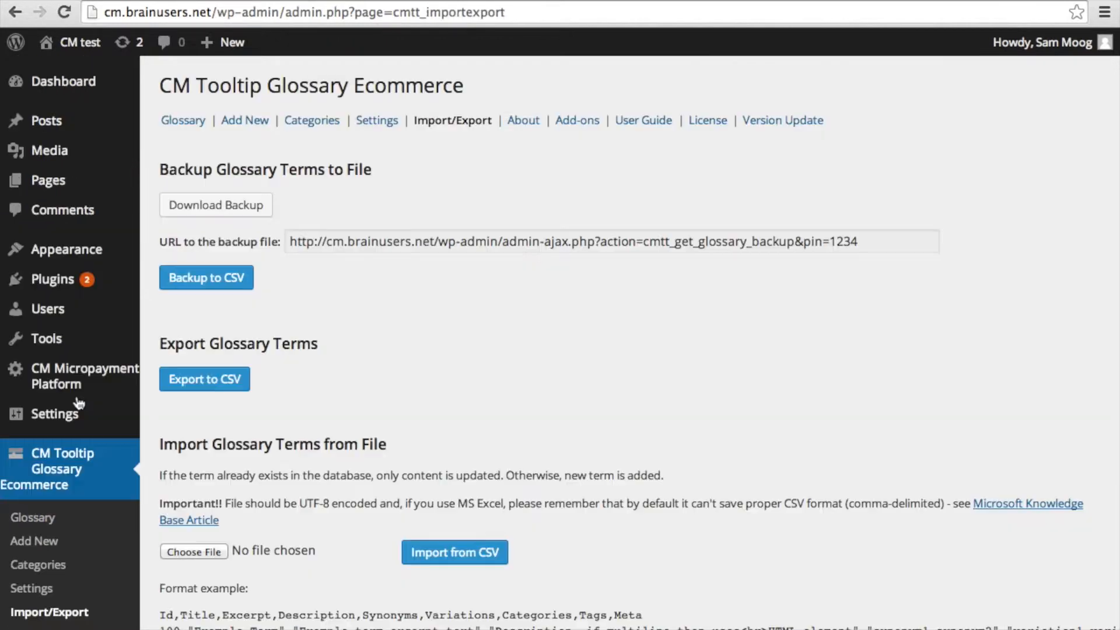
click(292, 240)
drag(292, 240, 506, 242)
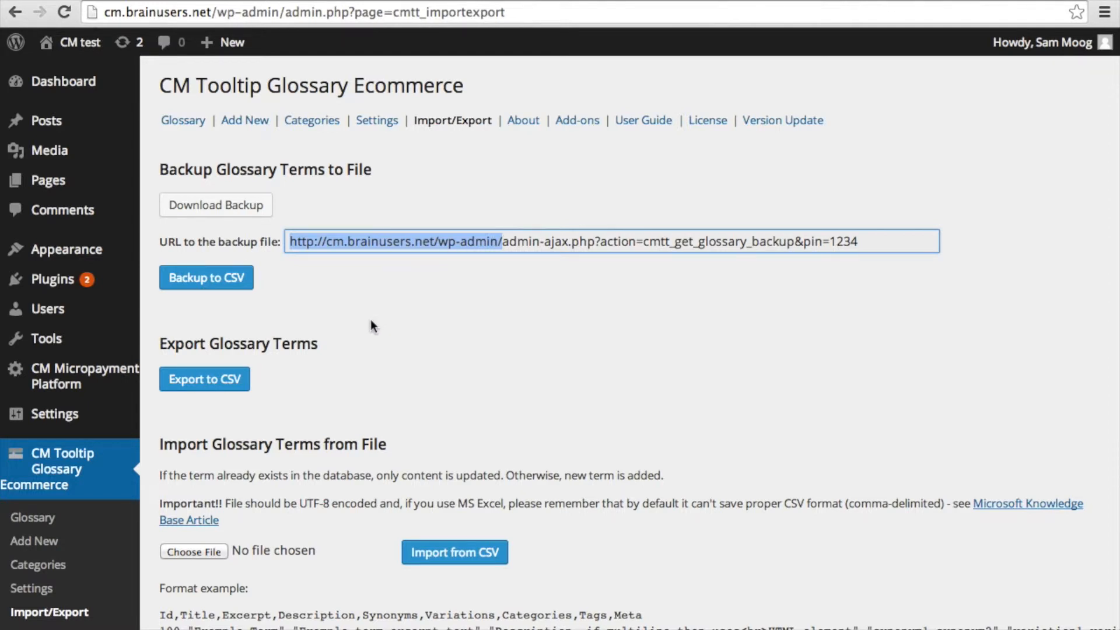
scroll(310, 325, down, 3)
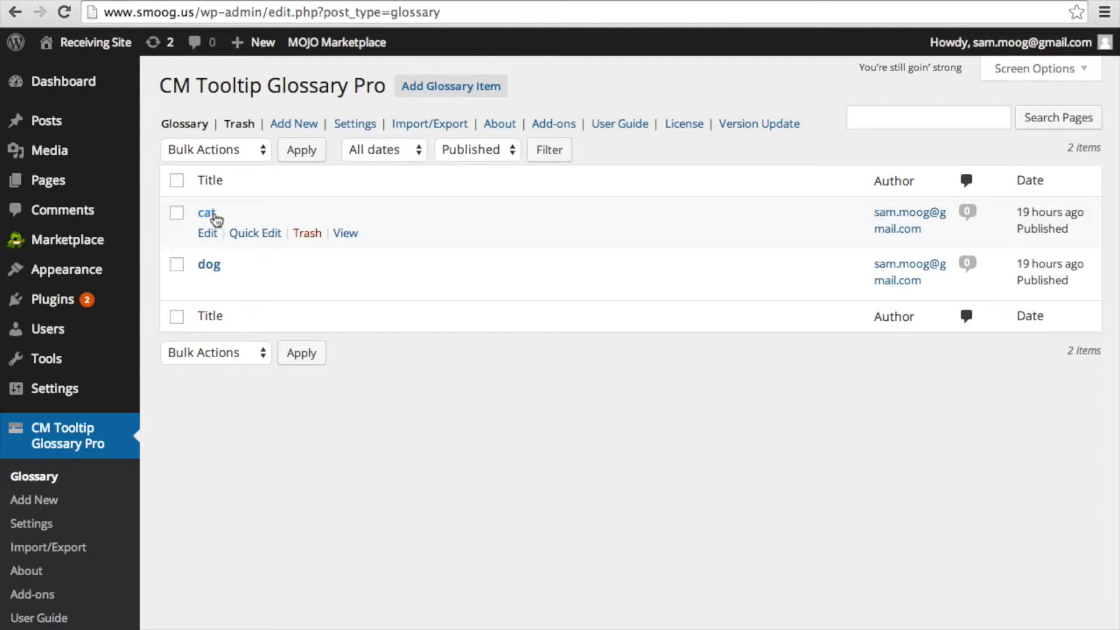
Step: Open the Remote Import settings of CM Tooltip Glossary Pro on the receiving site and review the server URL and PIN
click(65, 525)
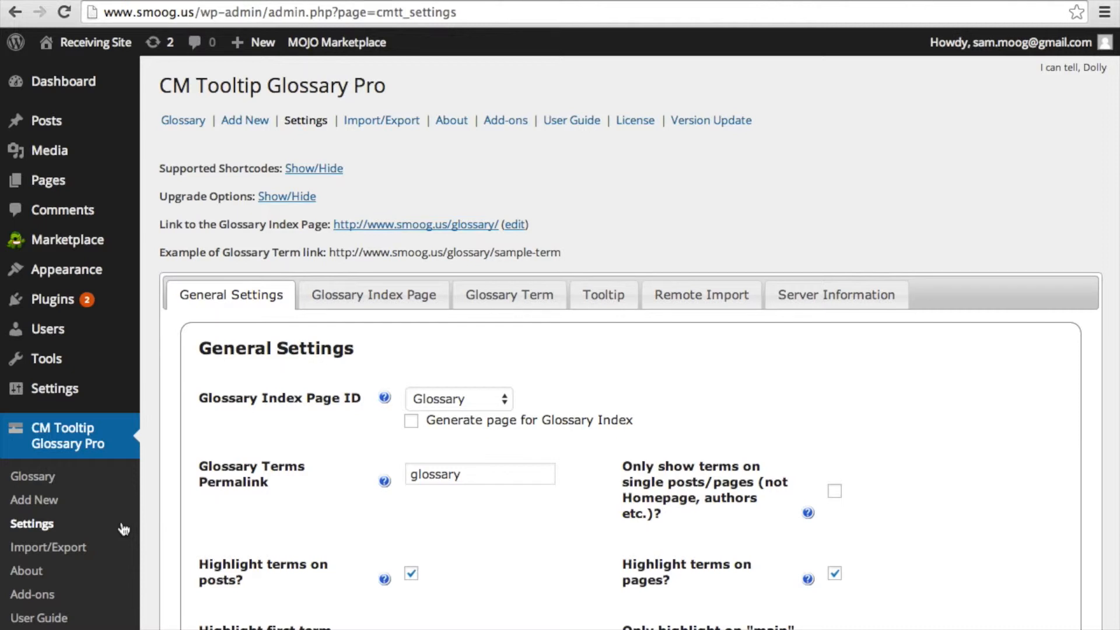
click(722, 296)
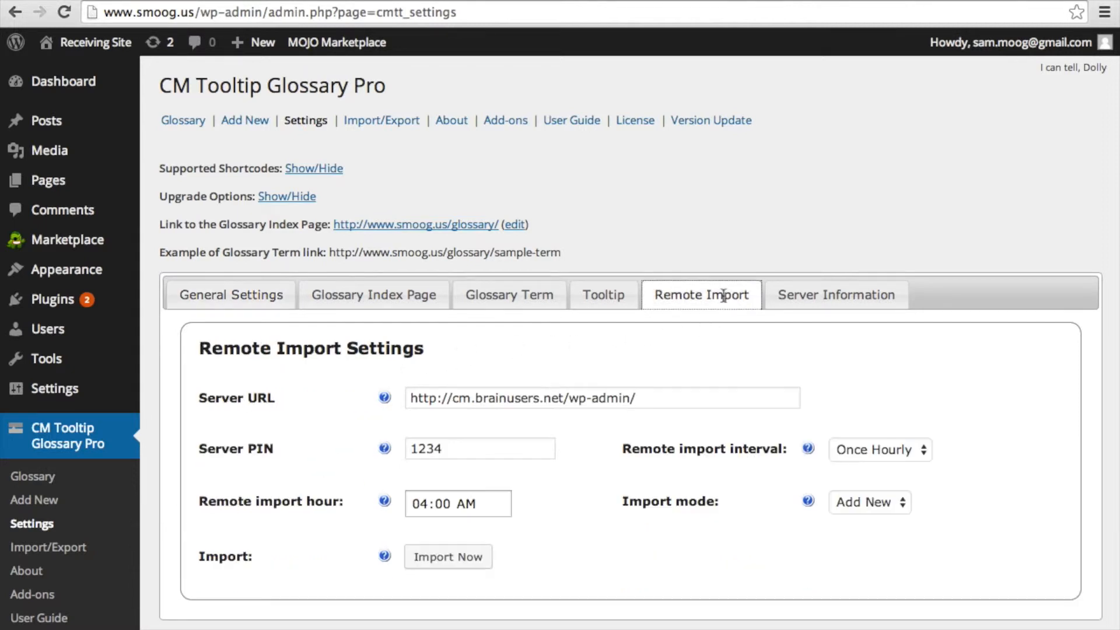
click(659, 399)
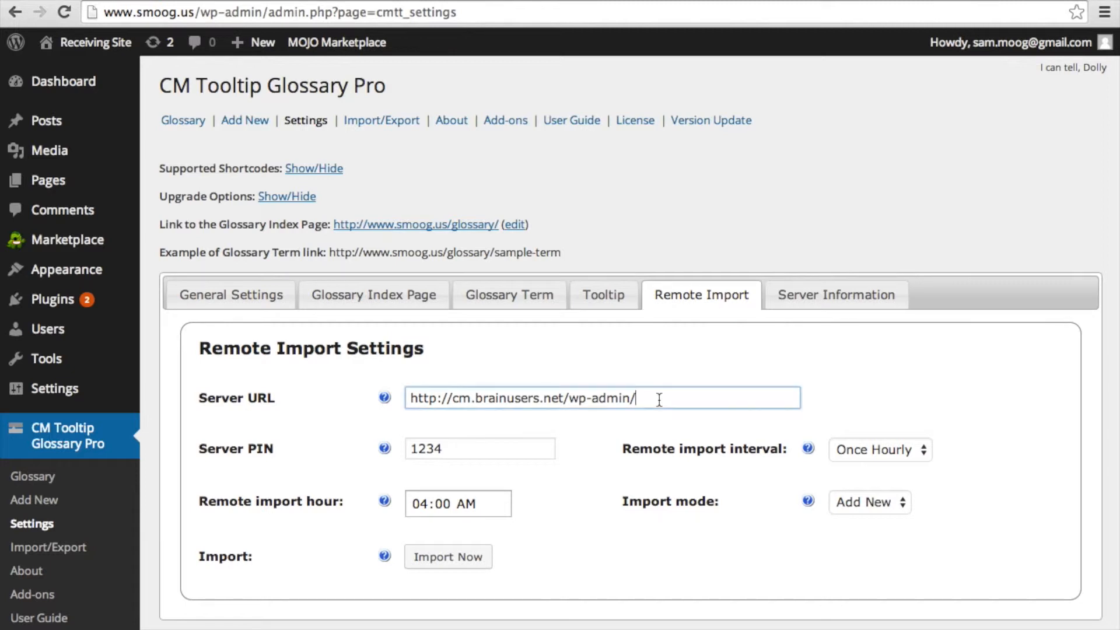
drag(659, 400, 403, 400)
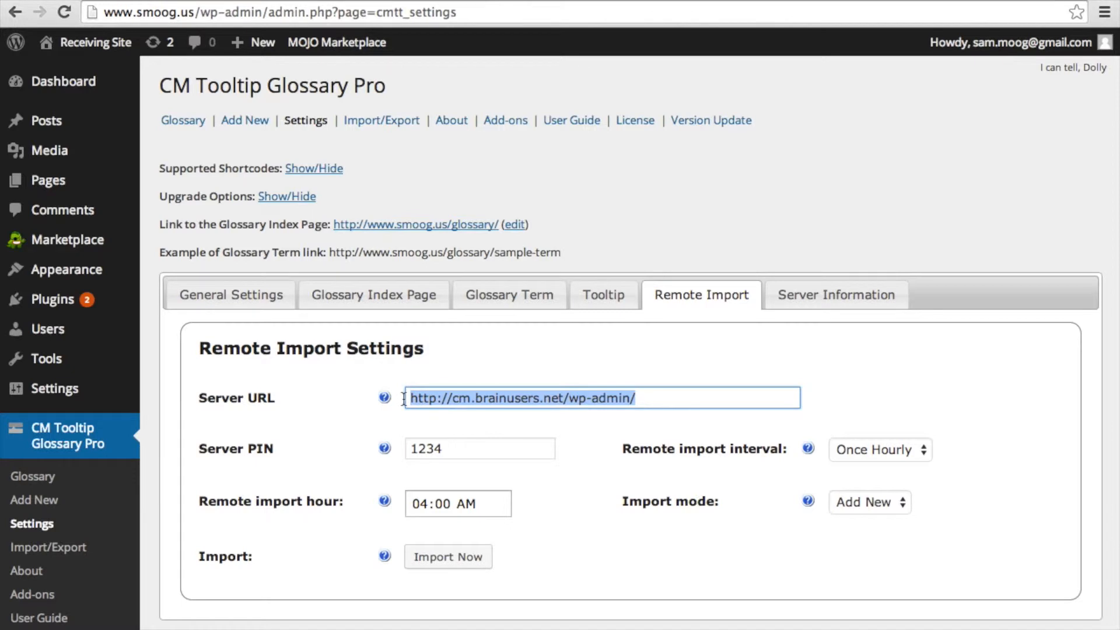
click(437, 448)
drag(434, 448, 406, 448)
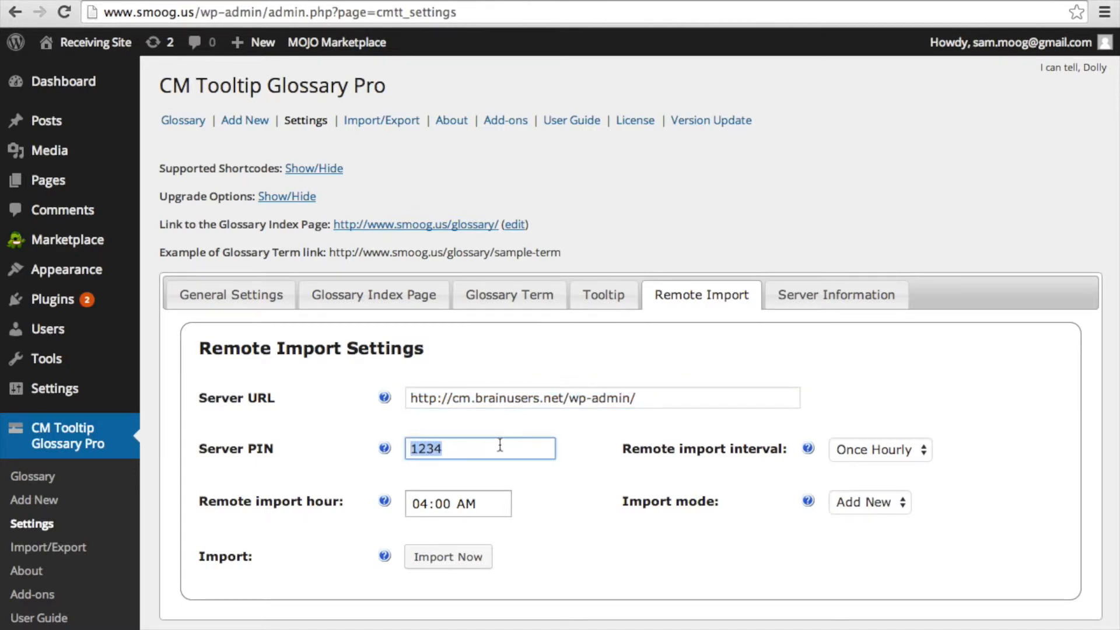
click(585, 452)
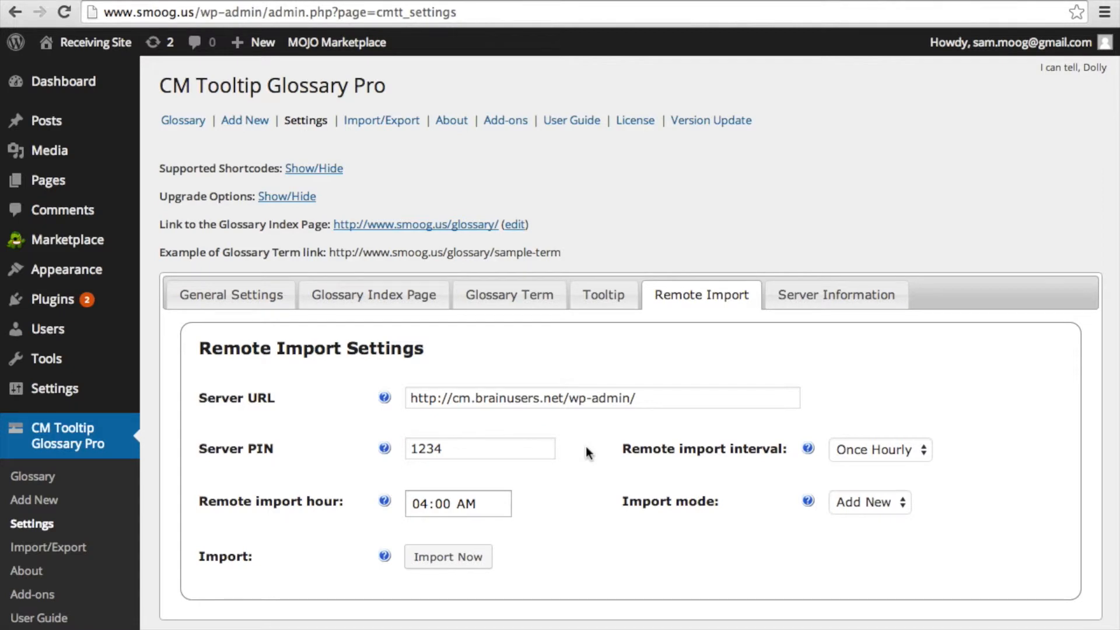
Step: Keep the remote import interval at Once Hourly and set the remote import hour to 04:00 PM
click(880, 452)
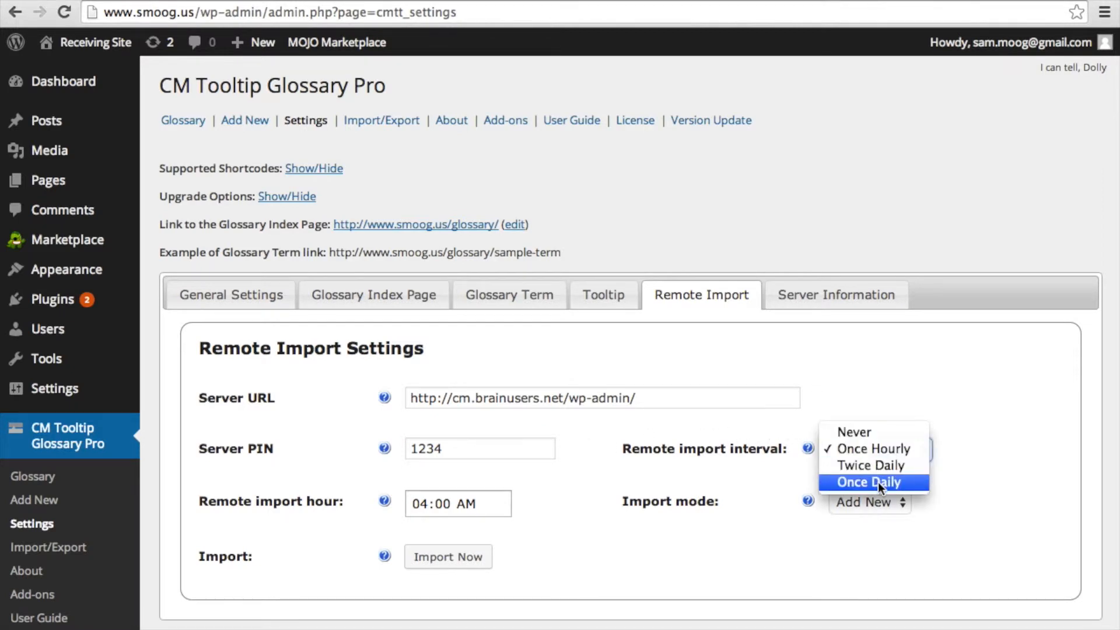
click(885, 447)
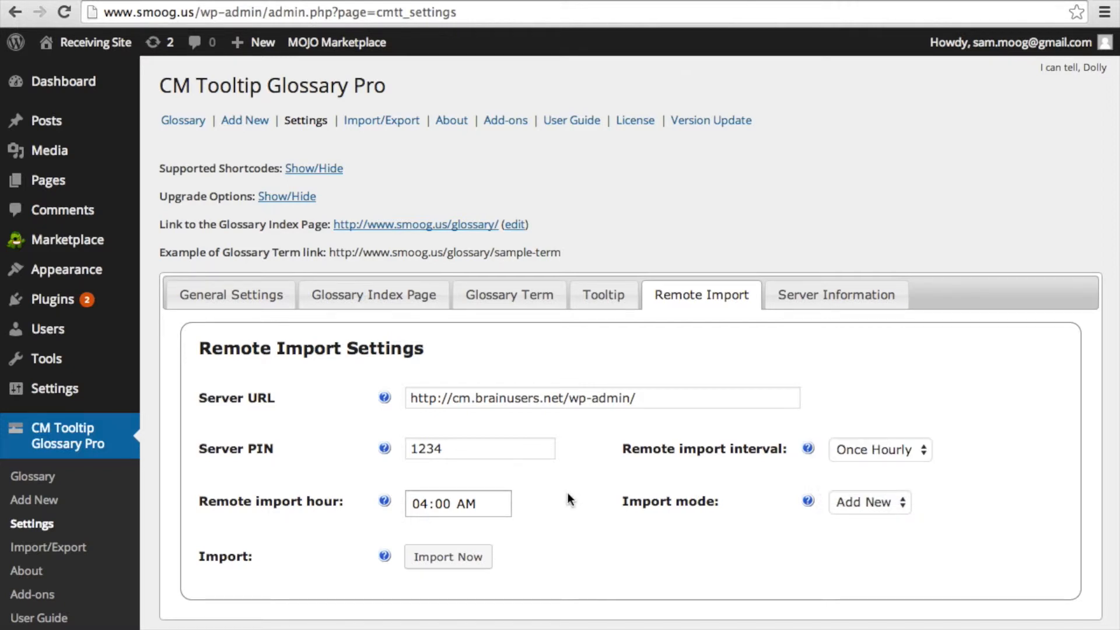
click(425, 505)
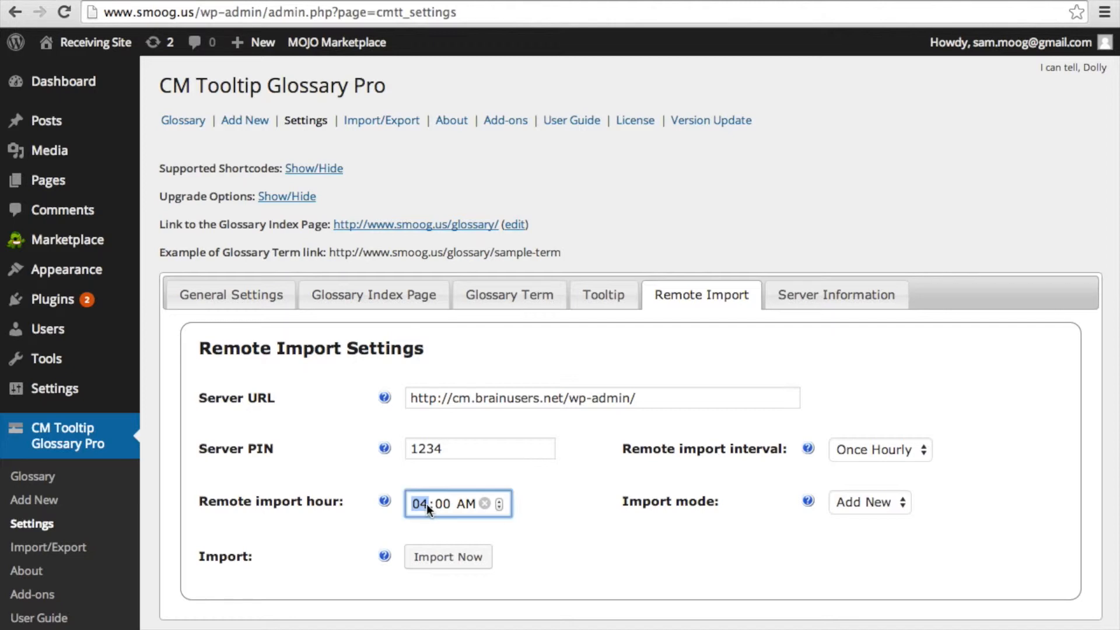
click(499, 501)
click(499, 507)
click(443, 505)
click(499, 506)
click(515, 512)
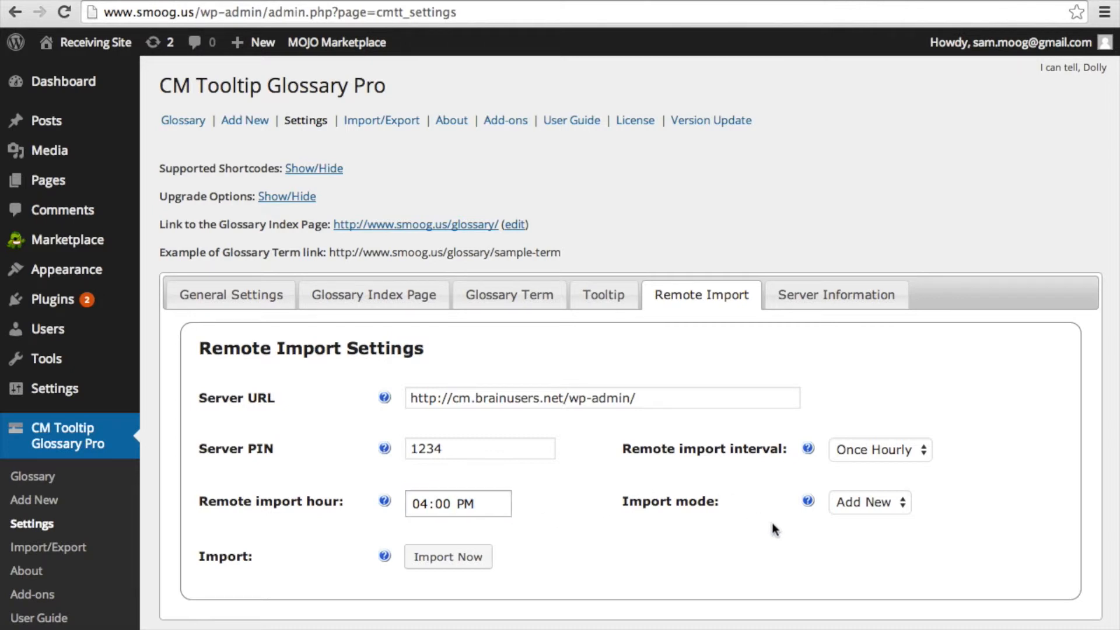
Step: Keep the import mode at Add New and save the remote import settings
click(900, 505)
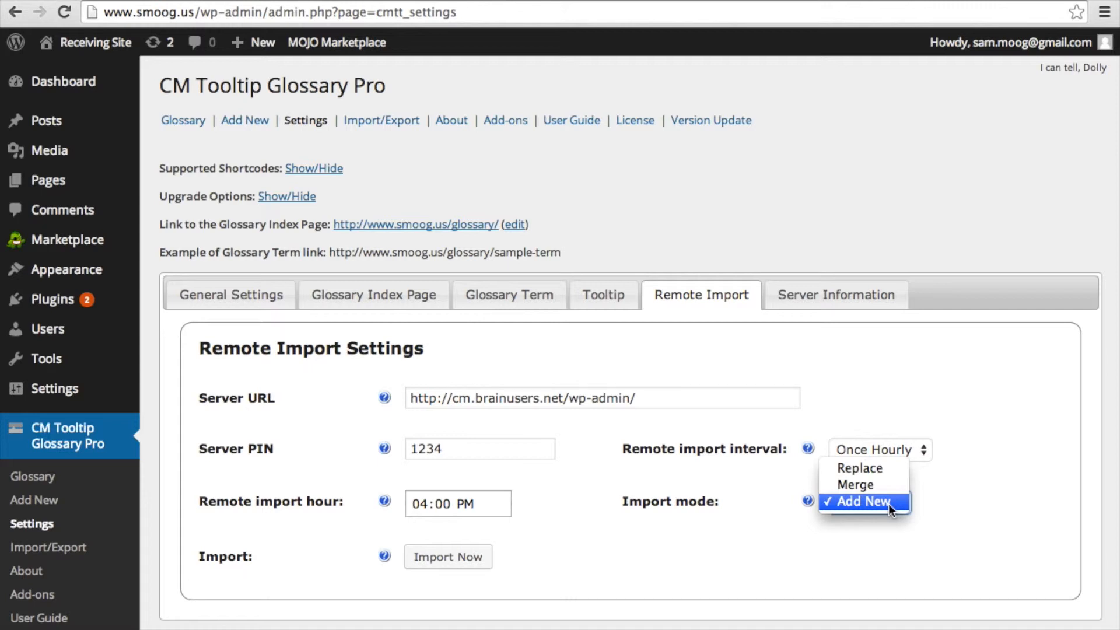
click(737, 554)
scroll(627, 575, down, 2)
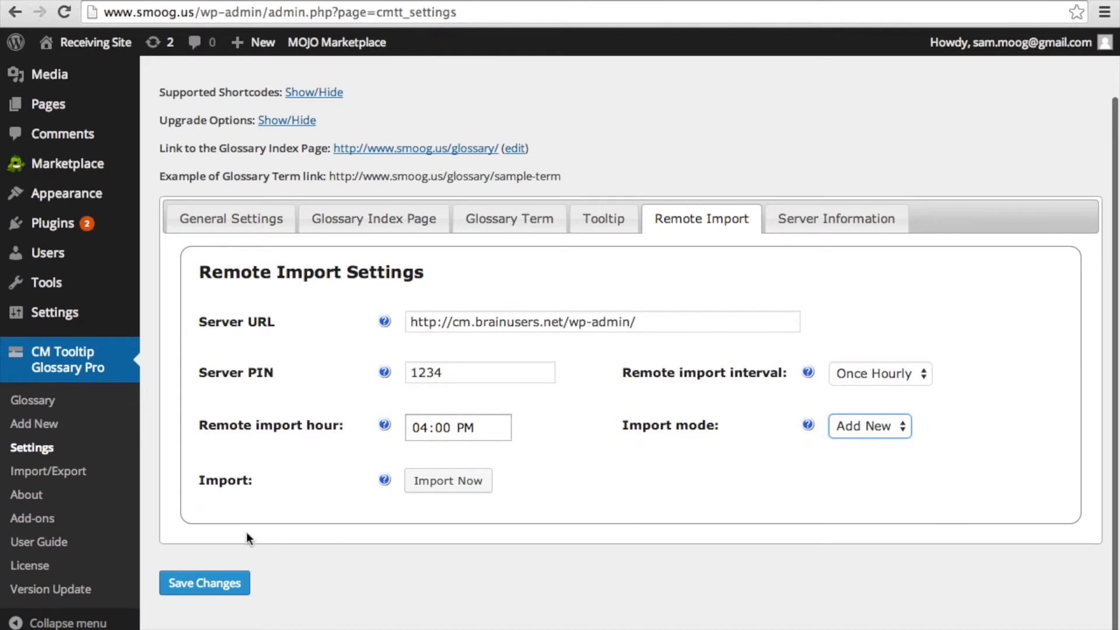
click(220, 594)
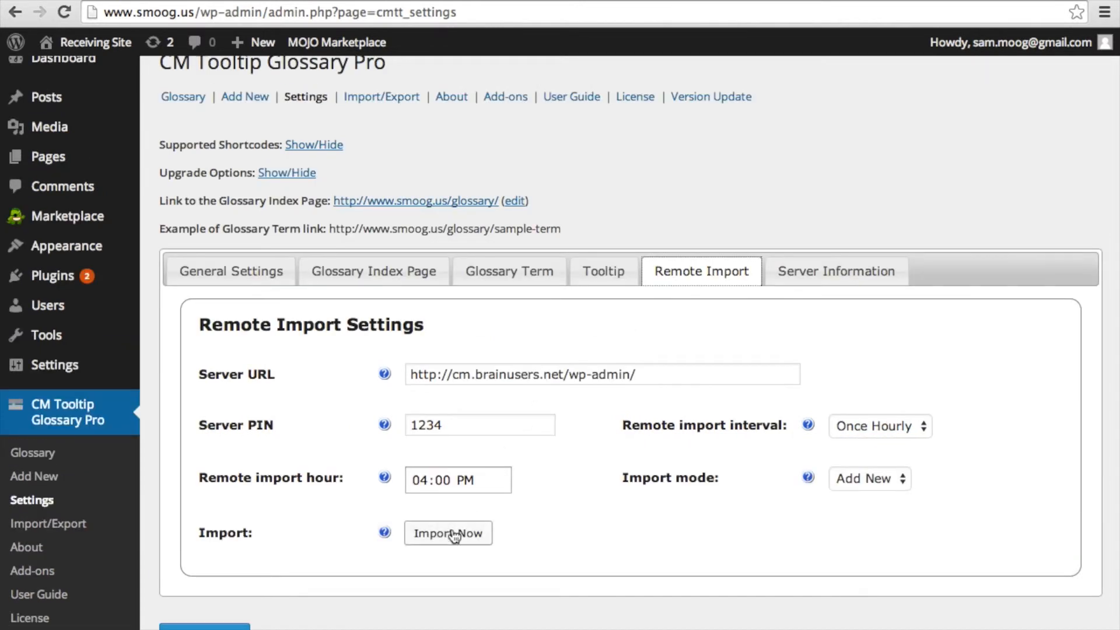
Step: Run the remote import immediately and check the imported terms in the receiving site's glossary list
click(451, 539)
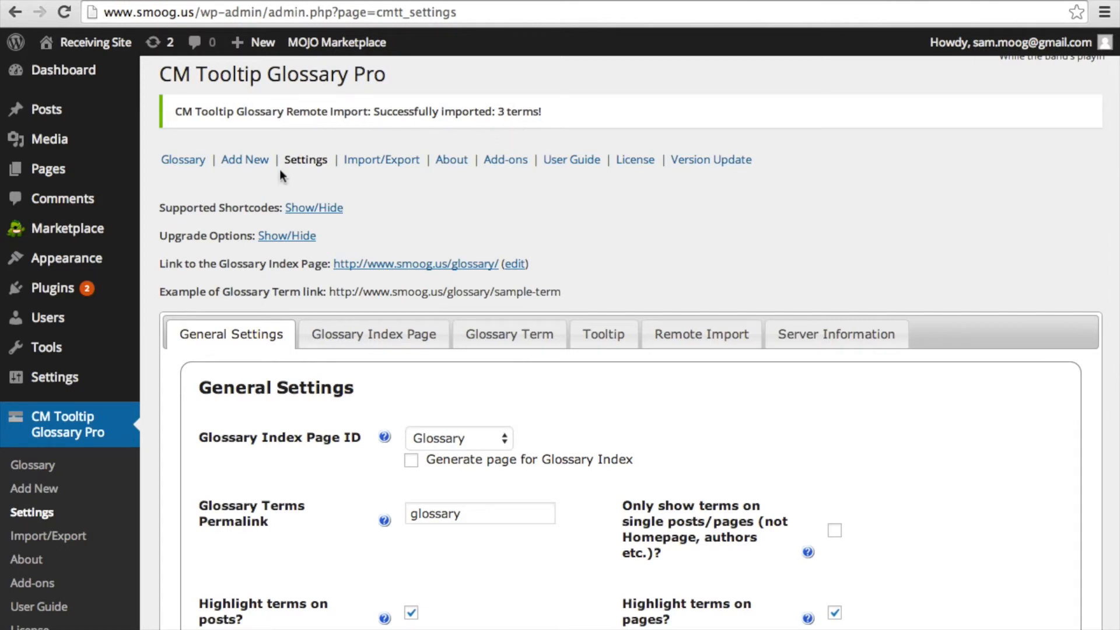
click(96, 472)
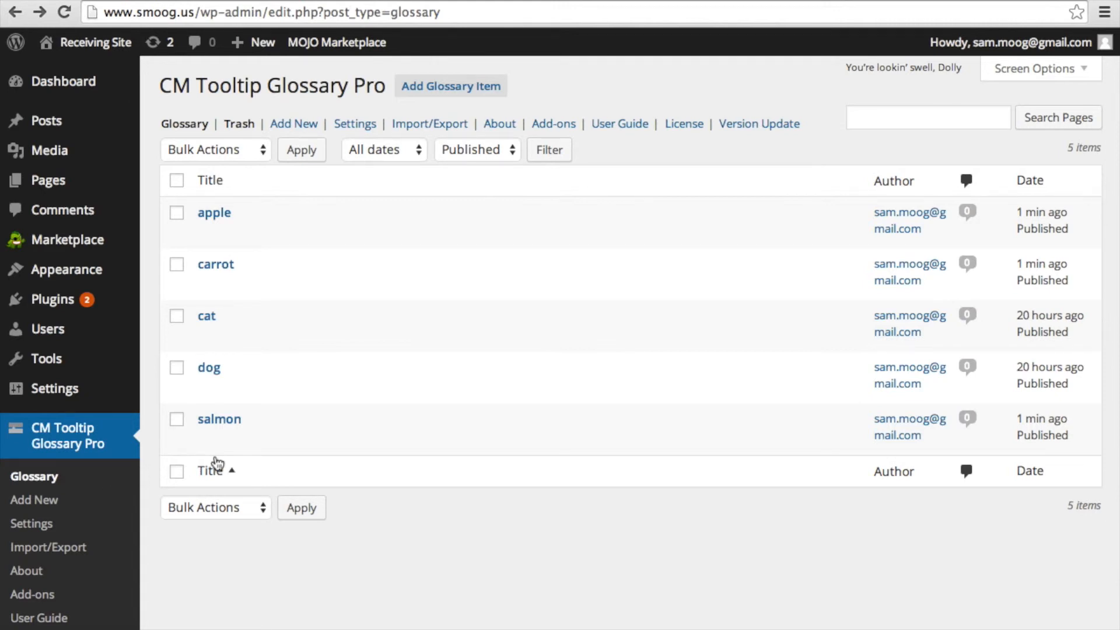
mouse_move(241, 429)
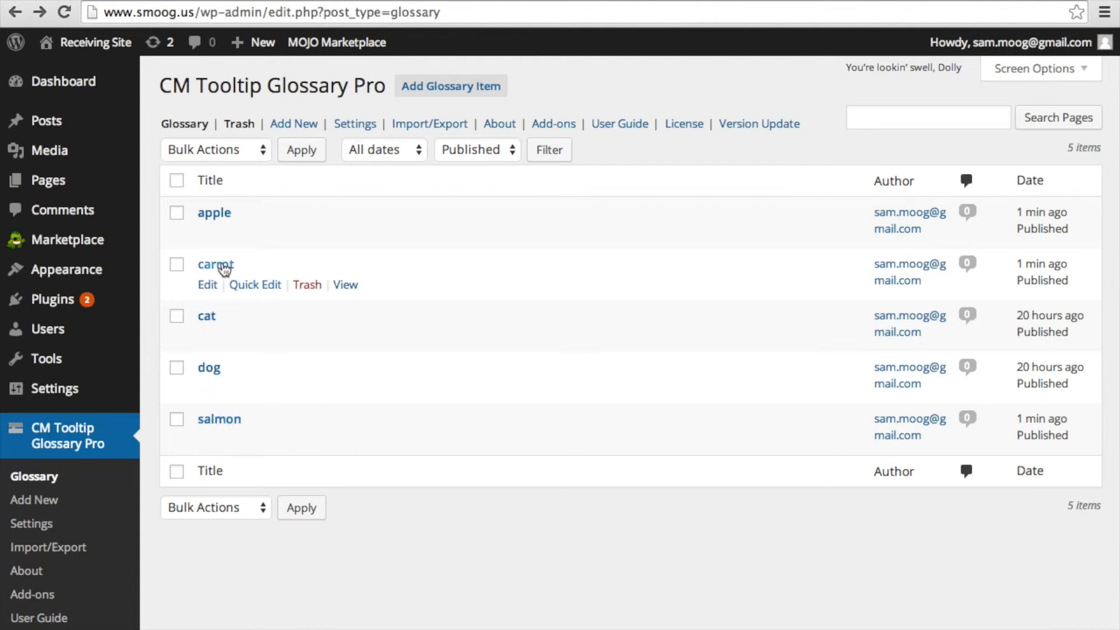
mouse_move(232, 217)
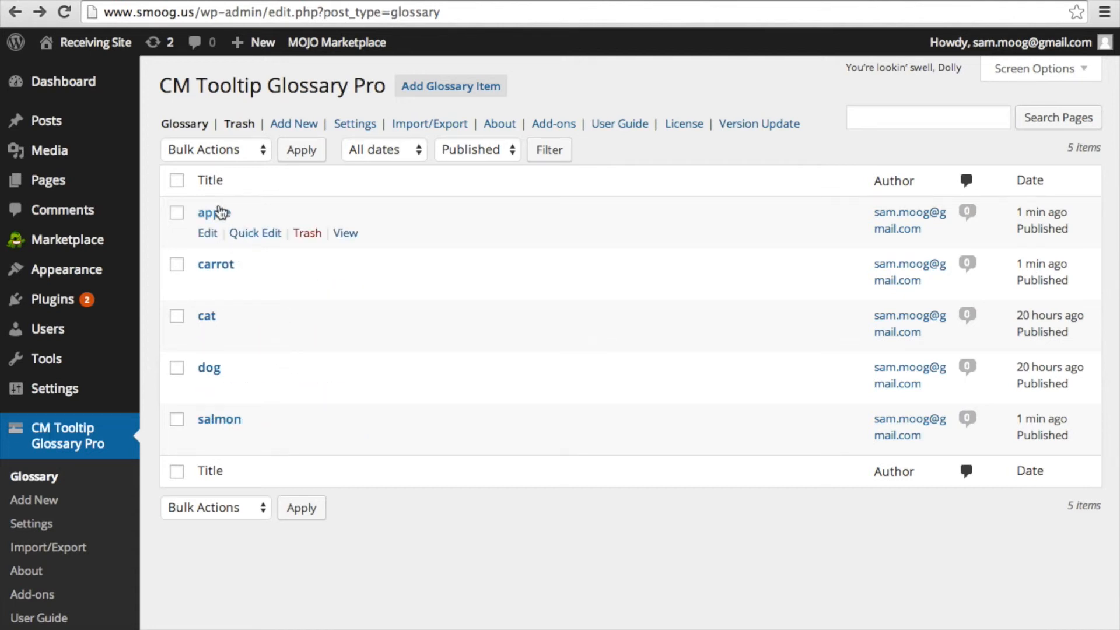
mouse_move(222, 329)
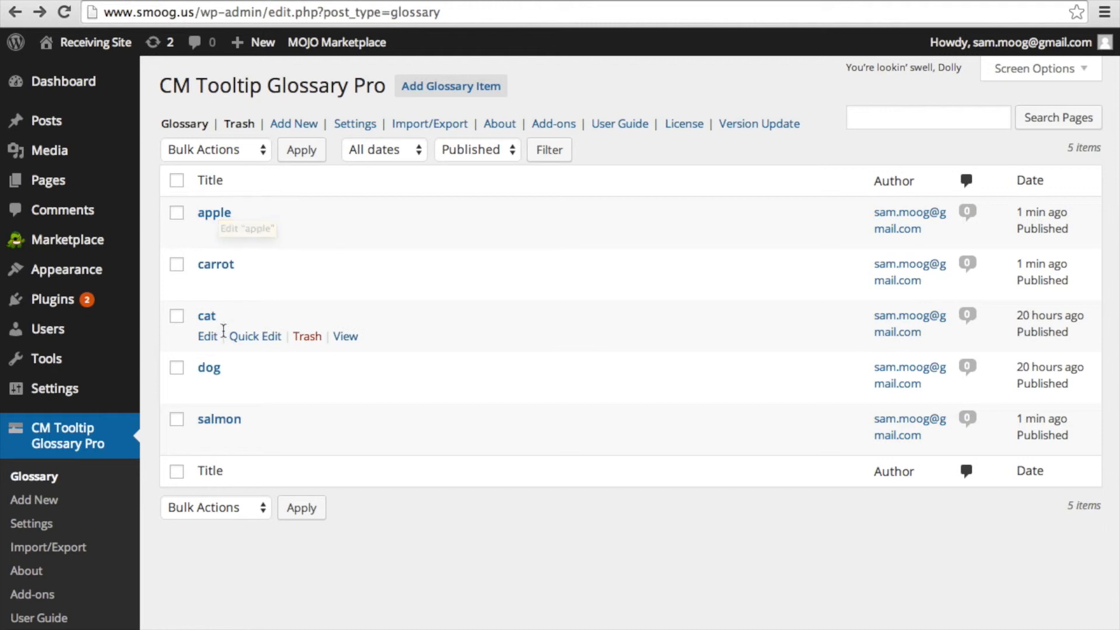